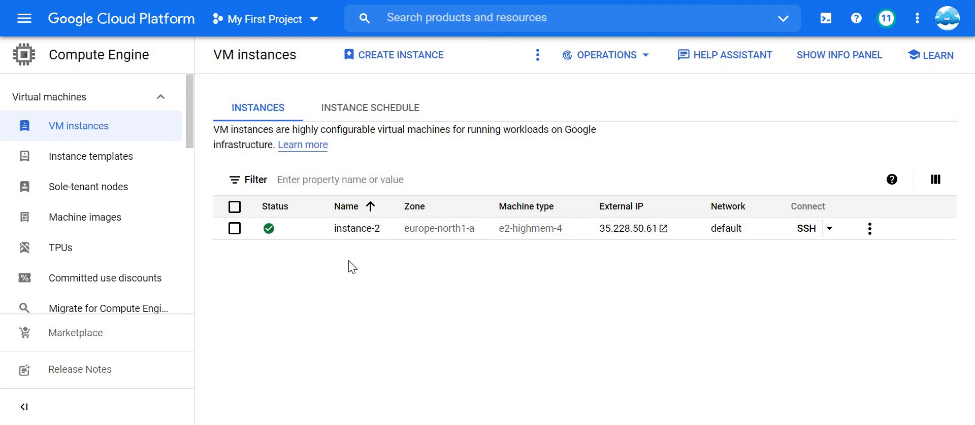
Open the form for creating a Compute Engine instance group and review the settings of the new managed (stateless) option.
left_click(24, 21)
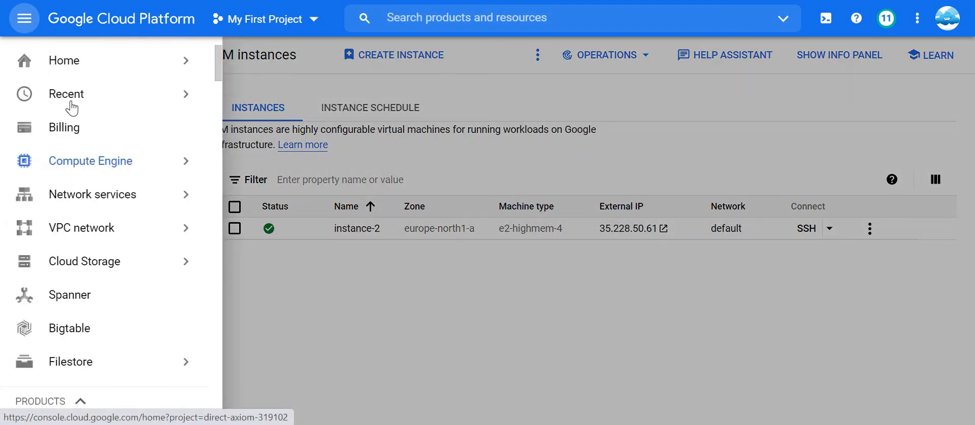
mouse_move(83, 162)
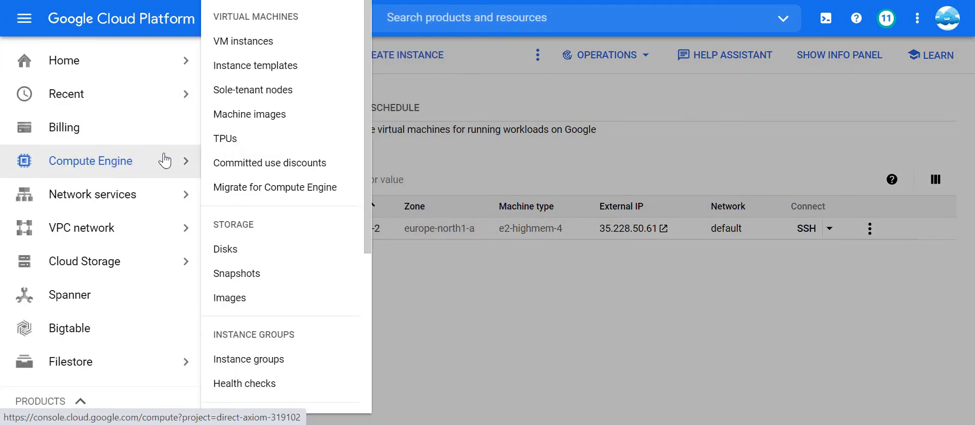
left_click(275, 365)
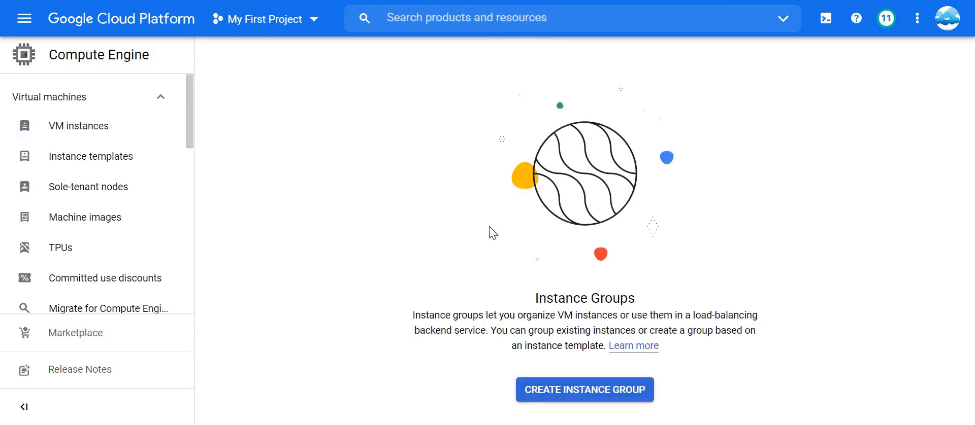
left_click(571, 394)
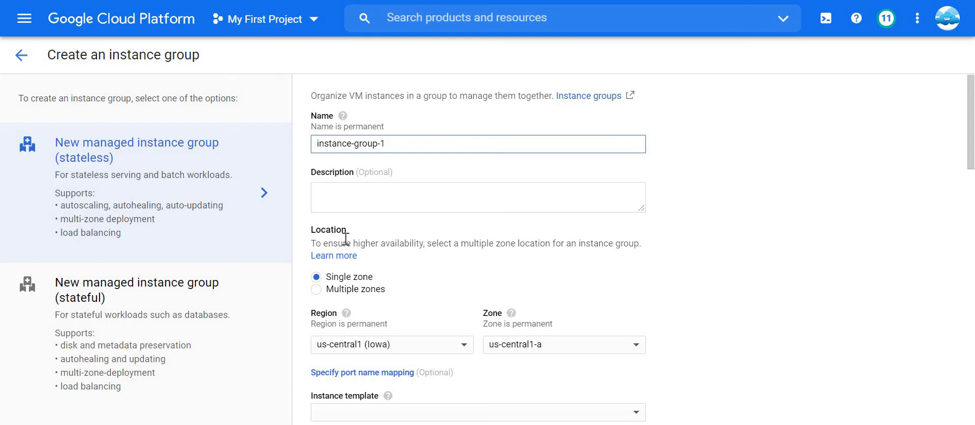
left_click(217, 243)
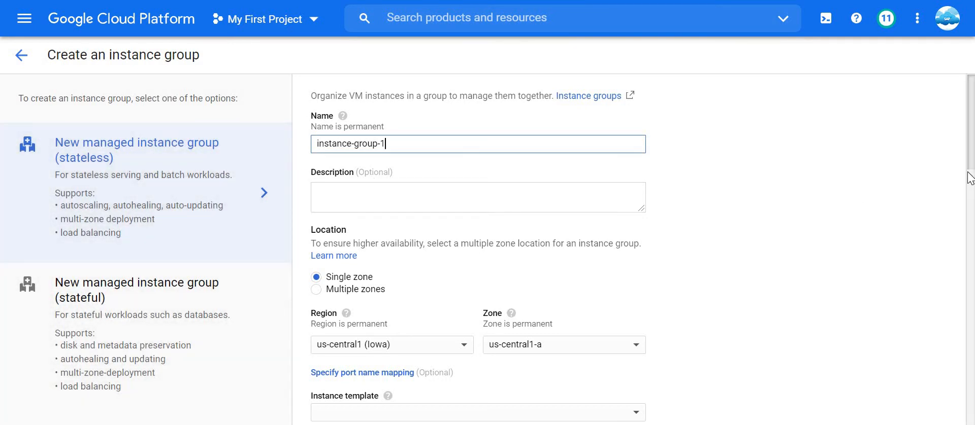
scroll(970, 178, "down", 4)
scroll(972, 111, "up", 4)
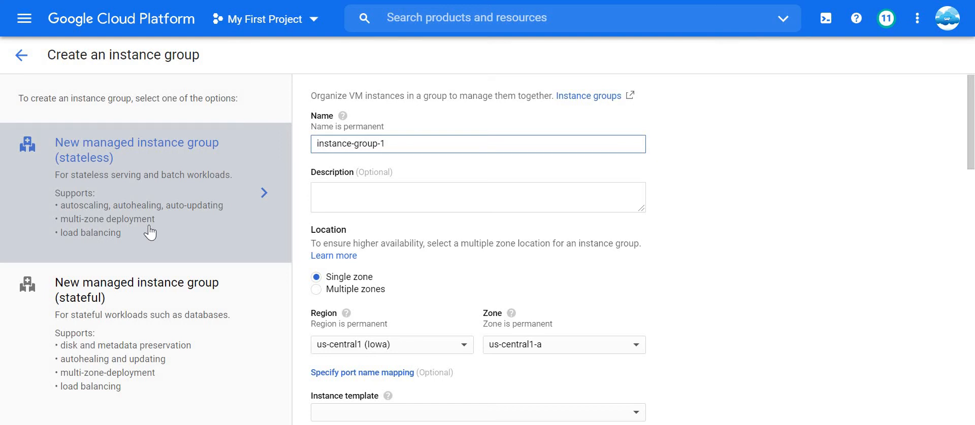
Go to the Compute Engine instance templates and start creating a new instance template.
left_click(21, 29)
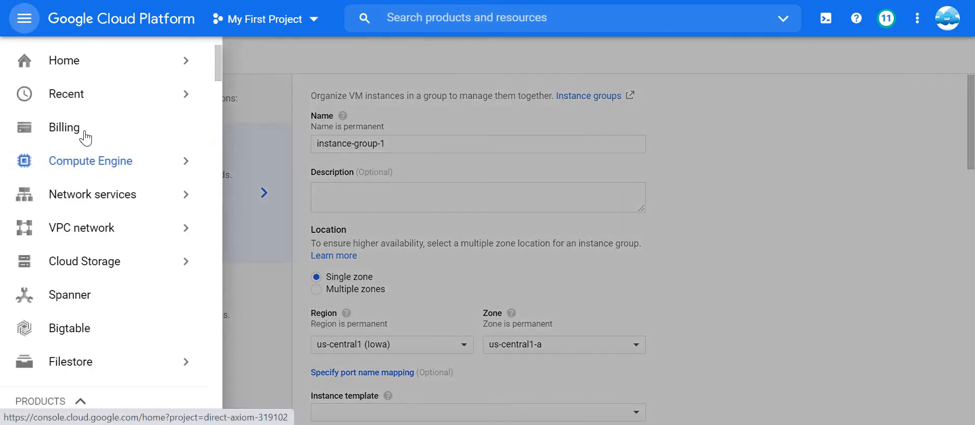
mouse_move(114, 165)
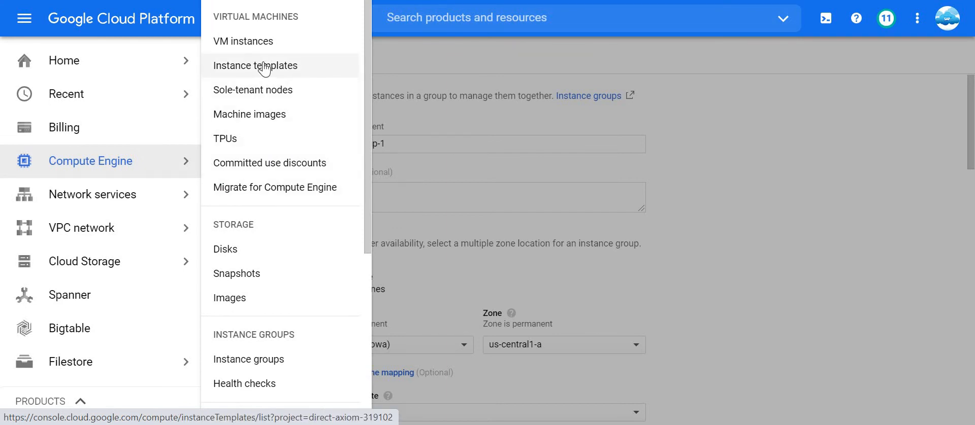
left_click(300, 74)
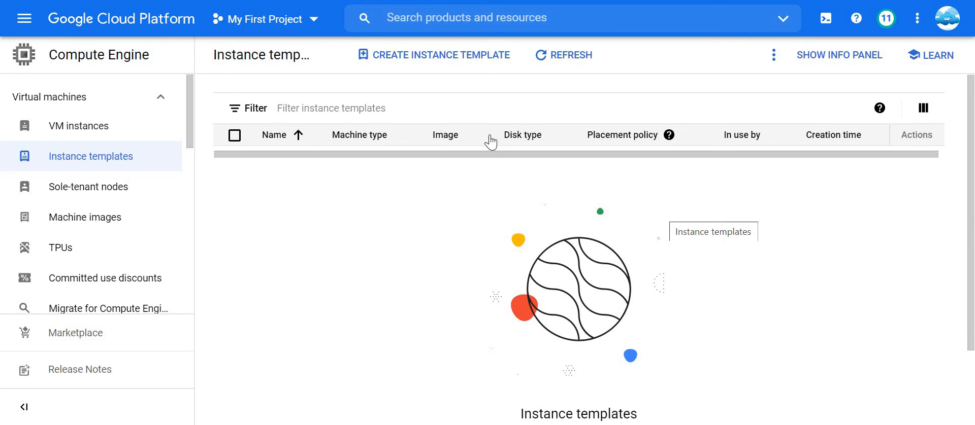
left_click(439, 66)
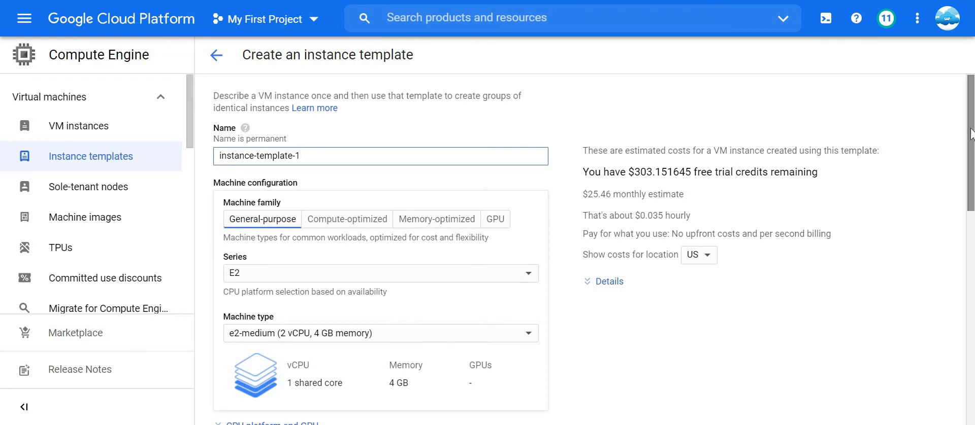
Set the template's machine type to e2-micro (2 vCPU, 1 GB memory).
left_click_drag(970, 134, 970, 158)
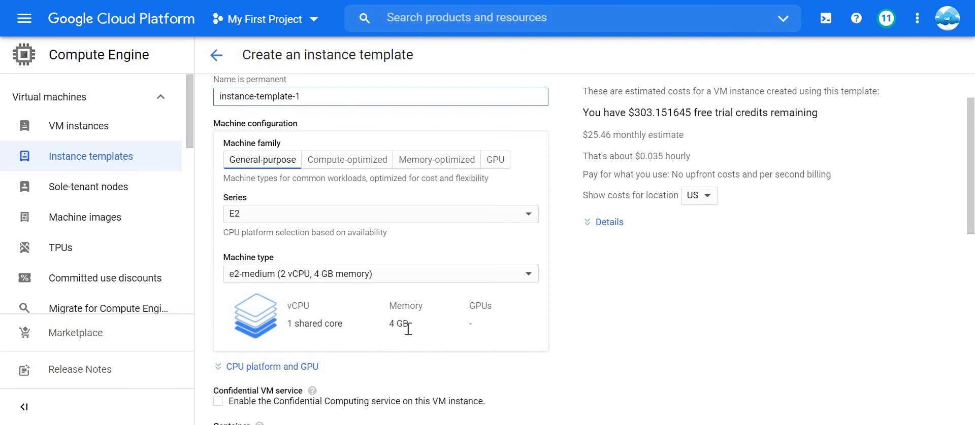
left_click(399, 277)
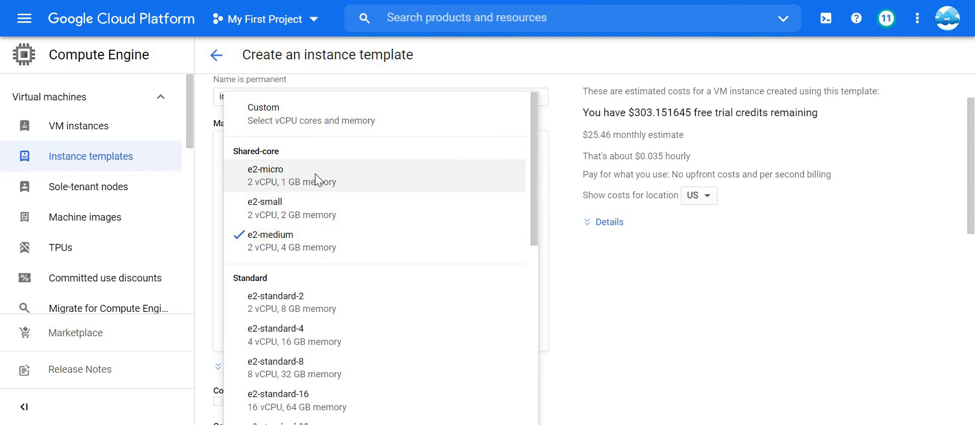
left_click(316, 175)
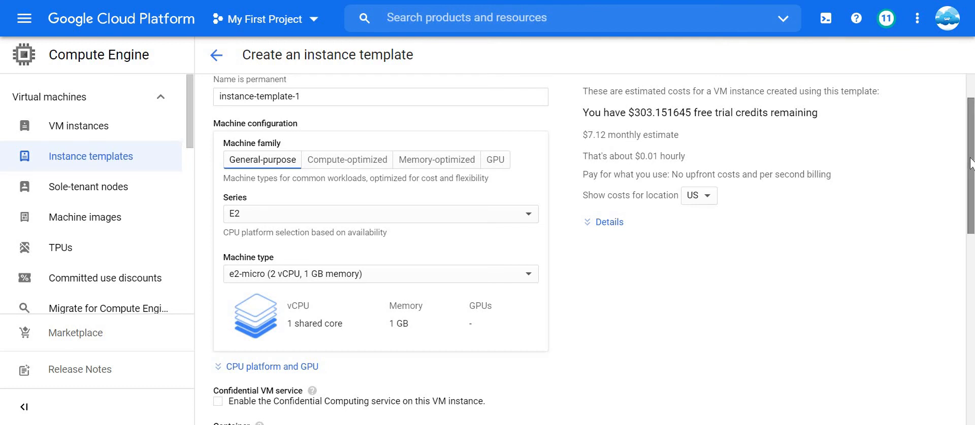
Allow HTTP traffic in the template's firewall settings and create the instance template.
left_click_drag(970, 163, 969, 218)
scroll(629, 283, "down", 5)
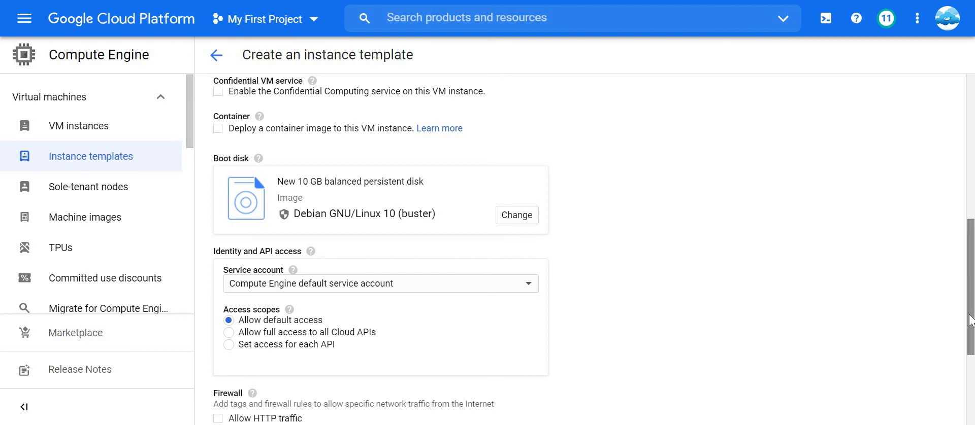
left_click_drag(970, 315, 971, 374)
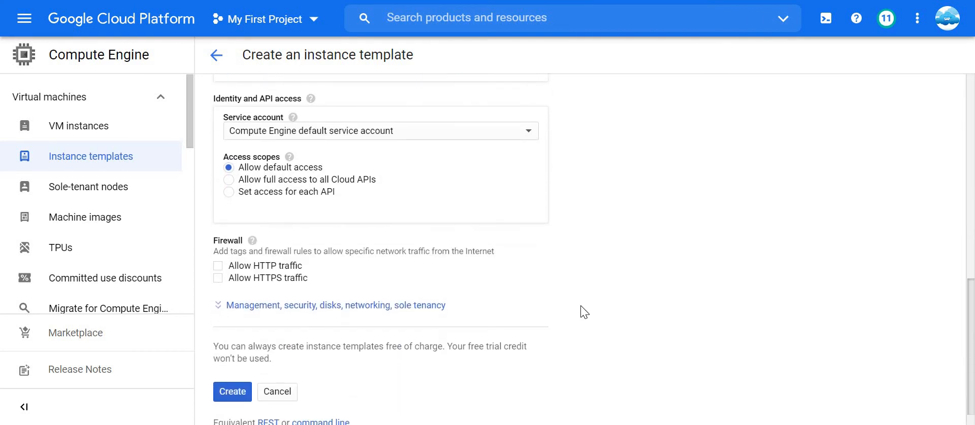
left_click(218, 267)
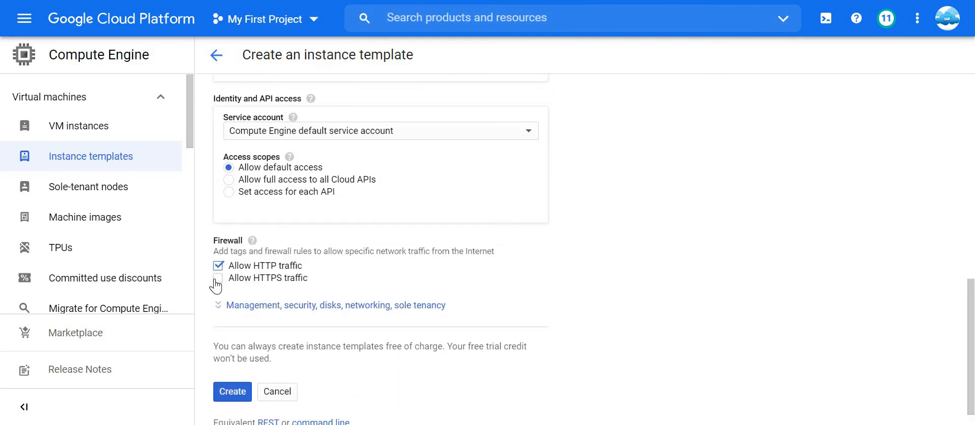
left_click(219, 279)
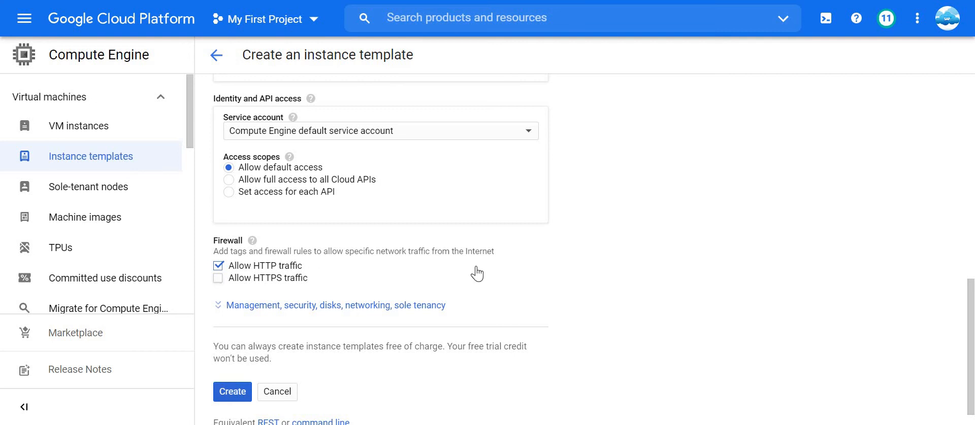
left_click(220, 395)
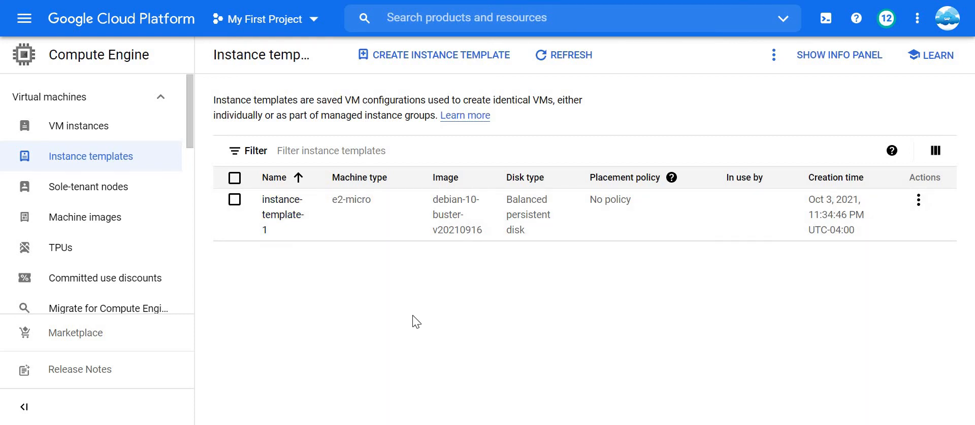
Go to the Compute Engine instance groups and start creating a new managed (stateless) instance group.
left_click(24, 20)
mouse_move(138, 173)
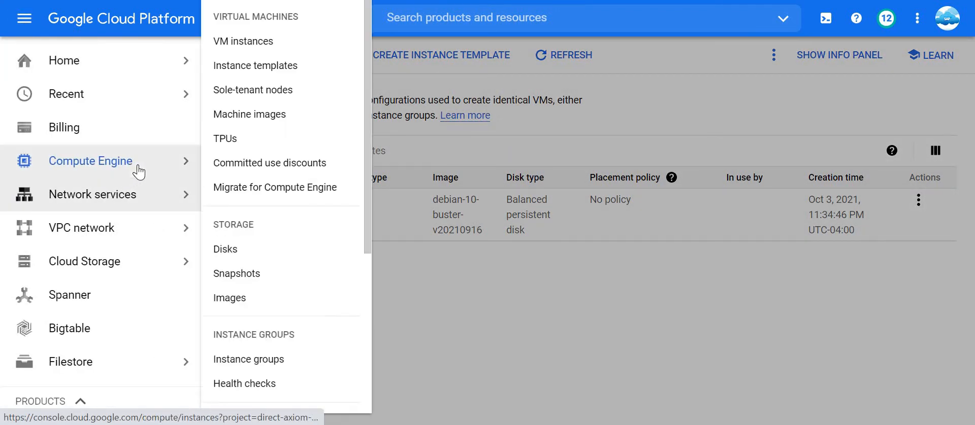
left_click(274, 362)
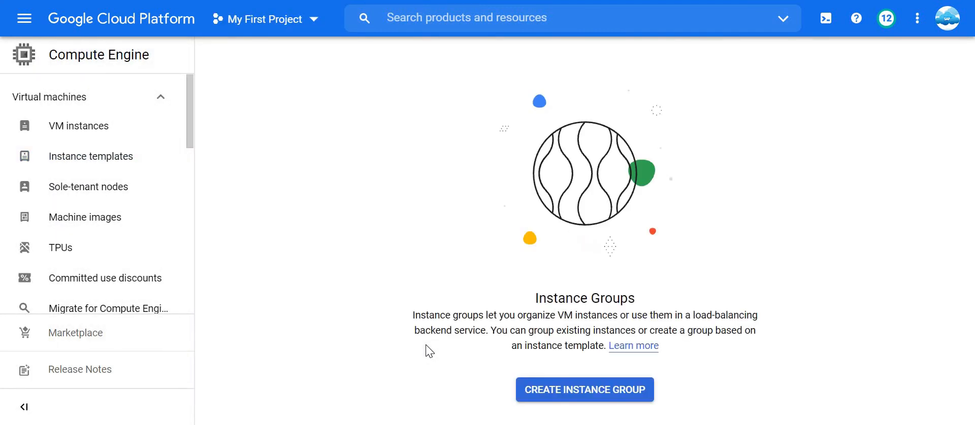
left_click(561, 393)
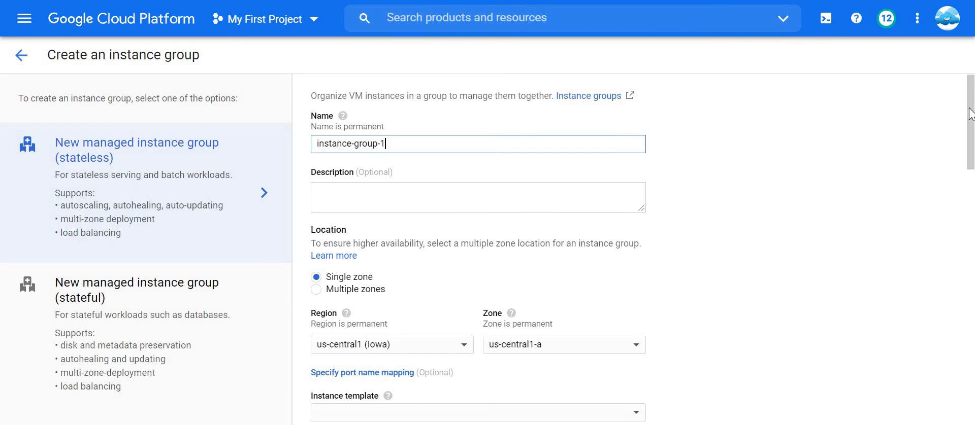
Set the group's region to europe-north1 (Finland) and choose instance-template-1 as its instance template.
scroll(838, 154, "down", 3)
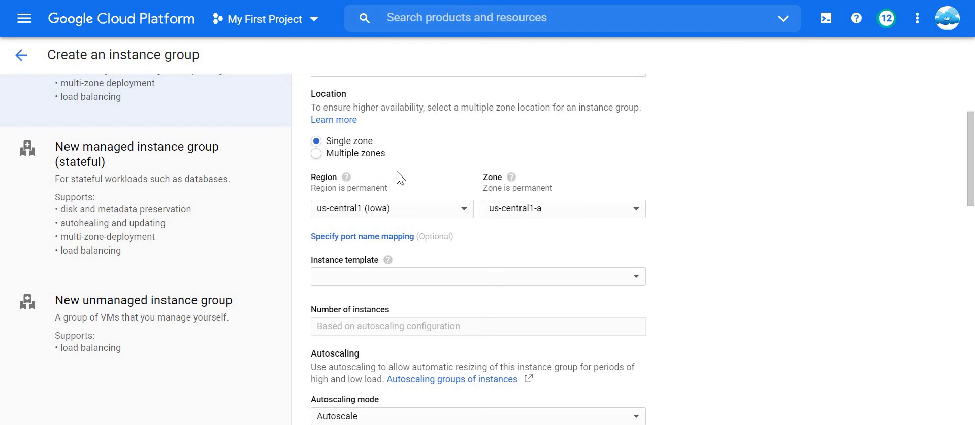
left_click(394, 211)
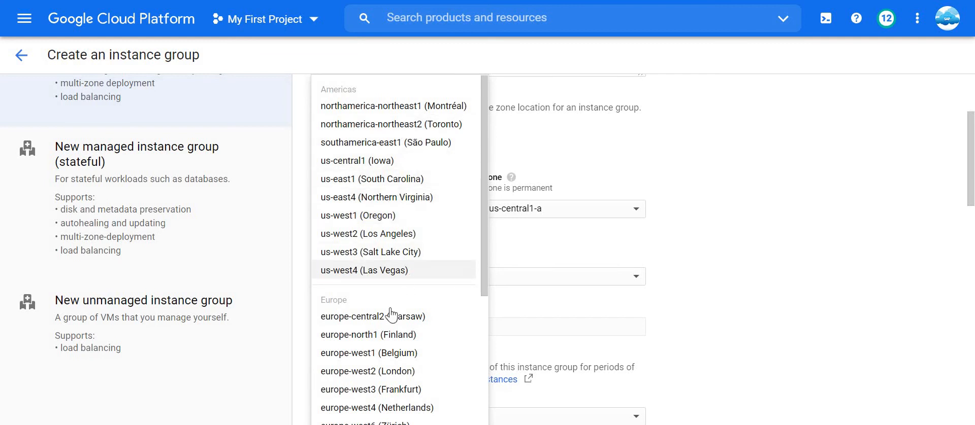
left_click(387, 335)
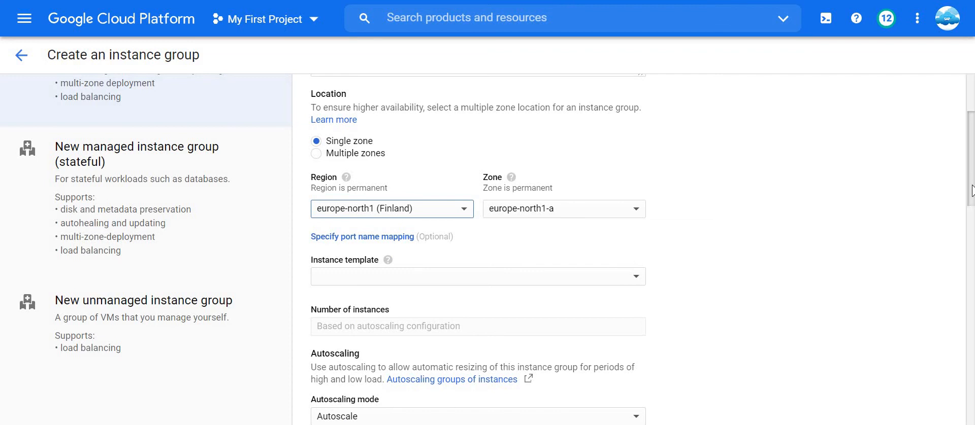
scroll(787, 211, "down", 2)
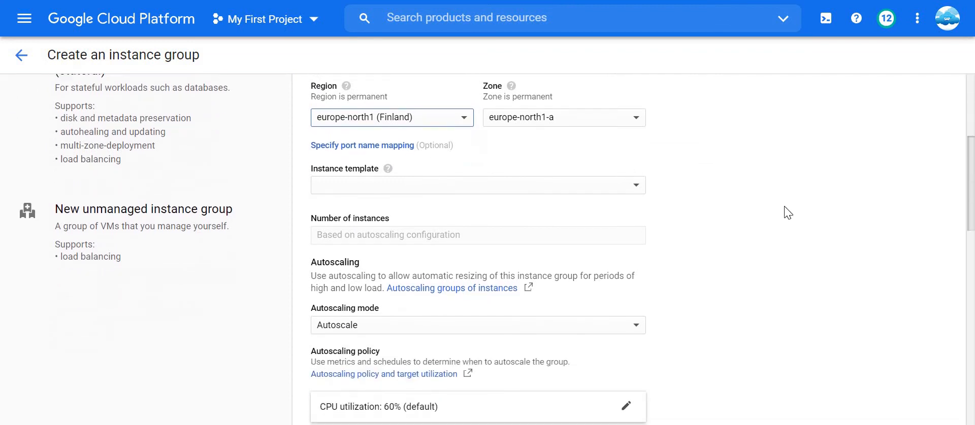
left_click(641, 192)
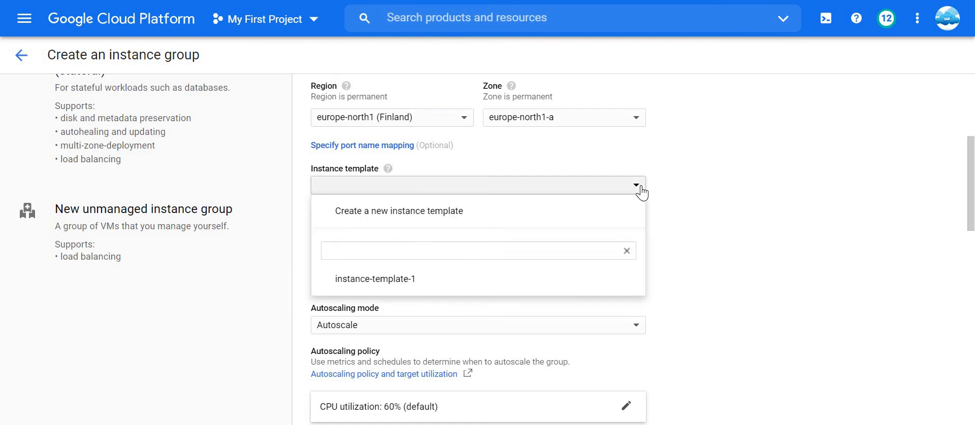
left_click(401, 285)
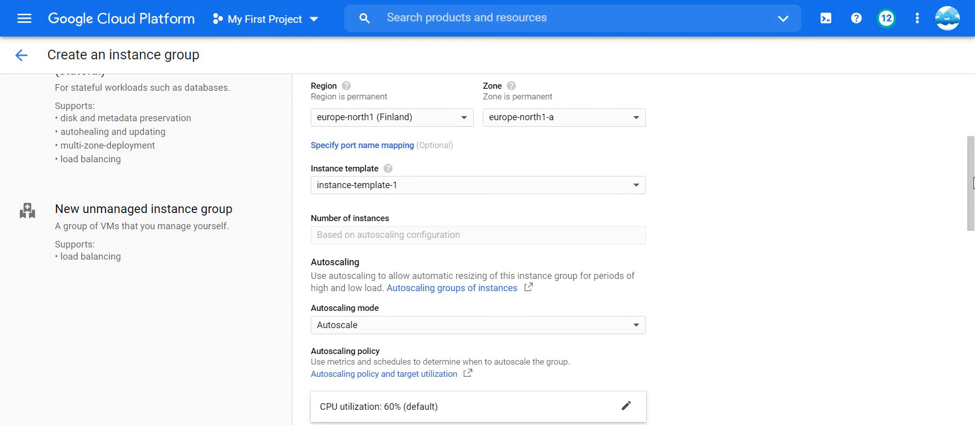
Select Autoscale as the instance group's autoscaling mode.
left_click_drag(972, 187, 972, 225)
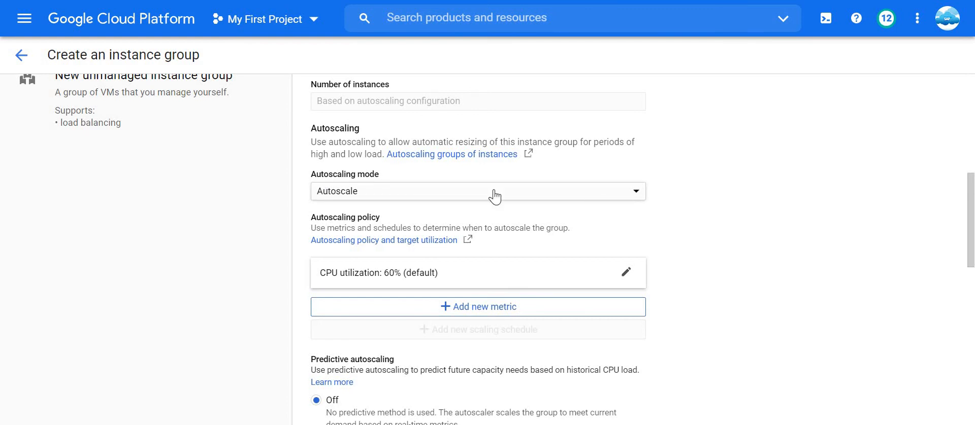
left_click(394, 199)
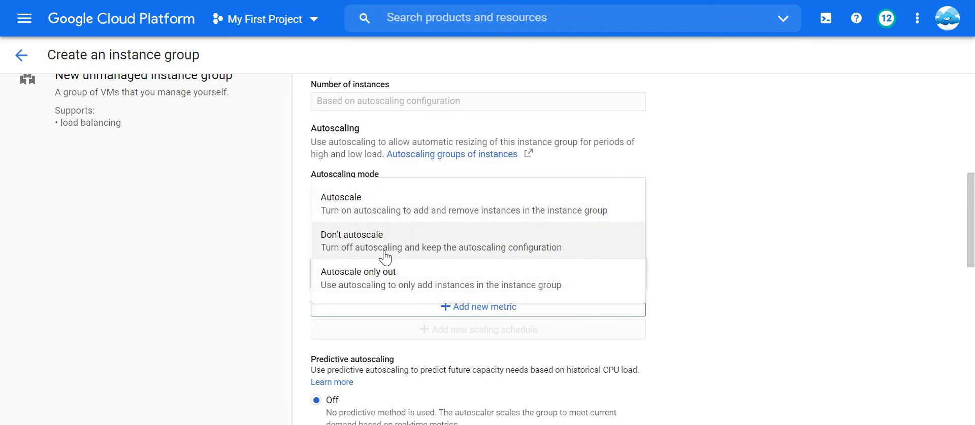
left_click(591, 220)
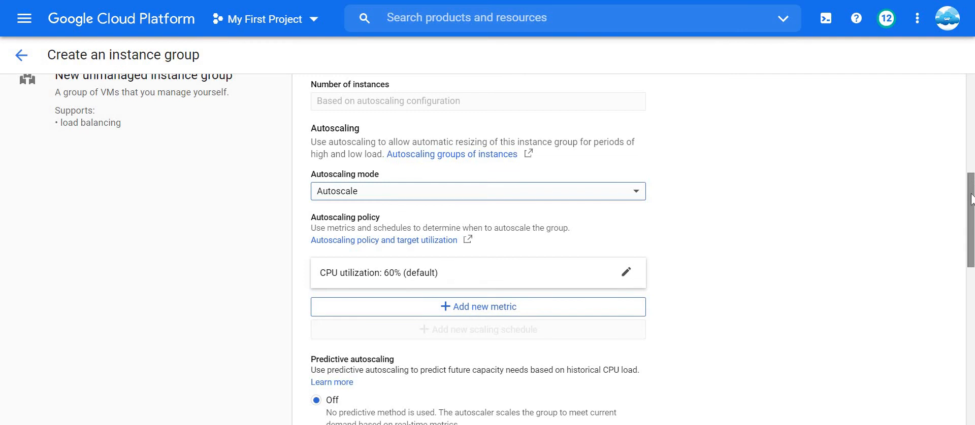
Set the target CPU utilization in the group's autoscaling policy to 90% and save the metric.
scroll(812, 210, "down", 2)
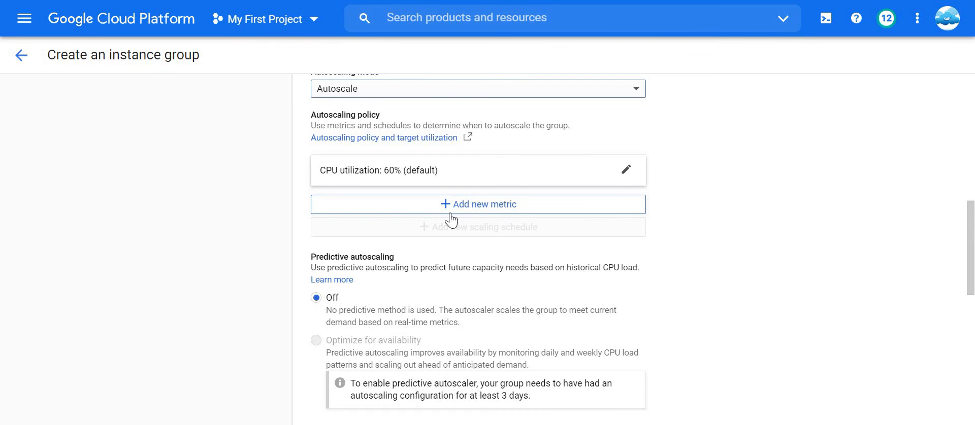
left_click(624, 172)
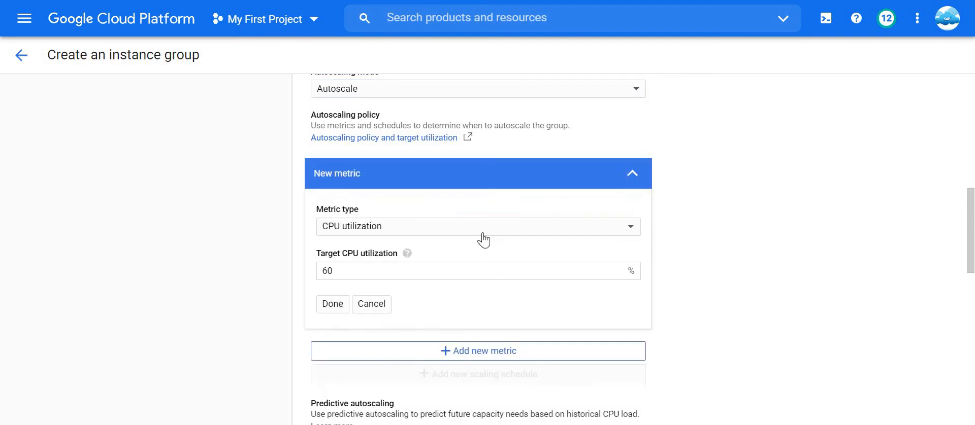
left_click(358, 270)
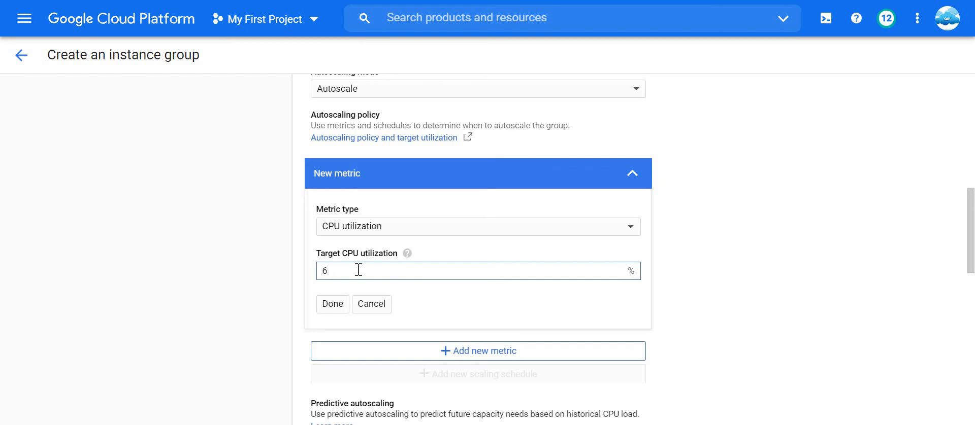
type("90")
left_click(333, 303)
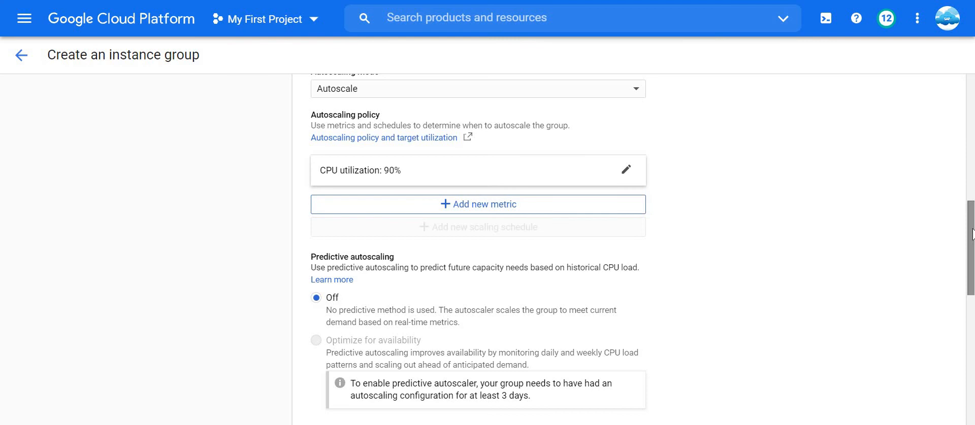
scroll(972, 235, "down", 2)
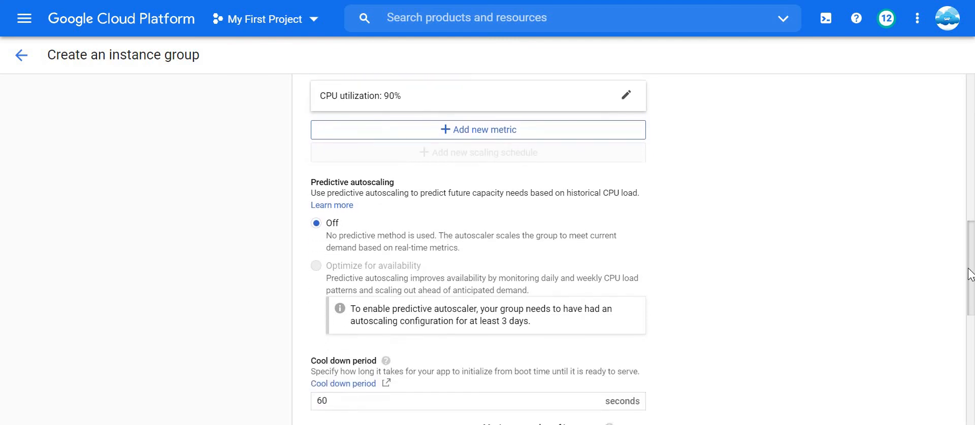
Create another health check named healthcheck2 with the default TCP settings and use it for the instance group's autohealing.
scroll(971, 274, "down", 1)
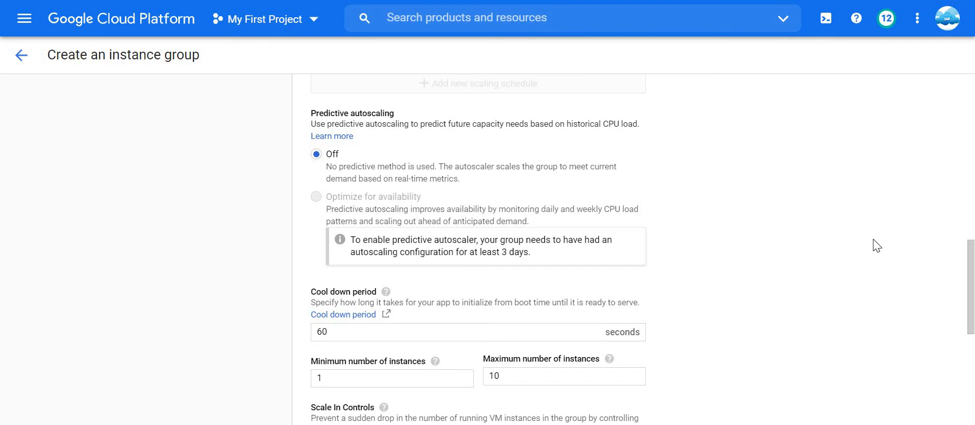
scroll(970, 305, "down", 2)
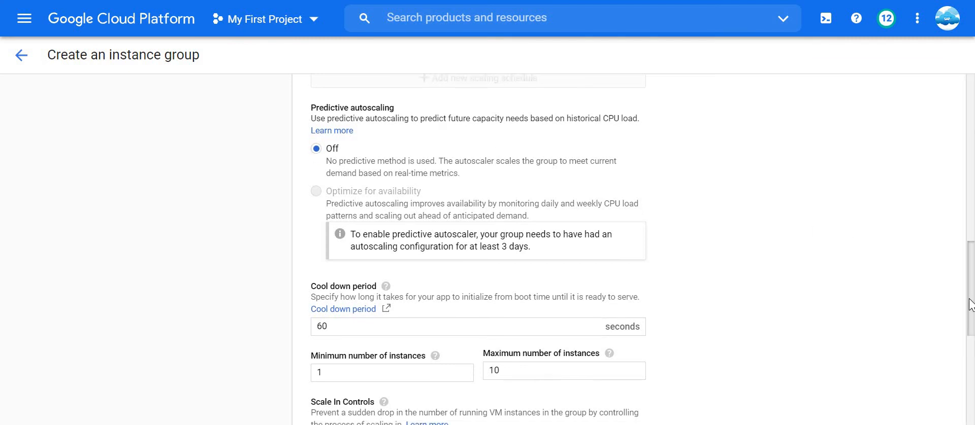
scroll(971, 322, "down", 1)
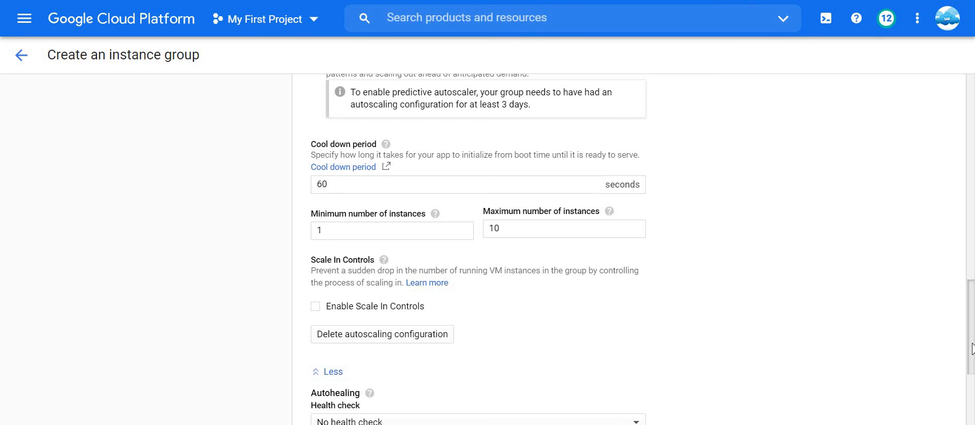
left_click_drag(972, 335, 972, 394)
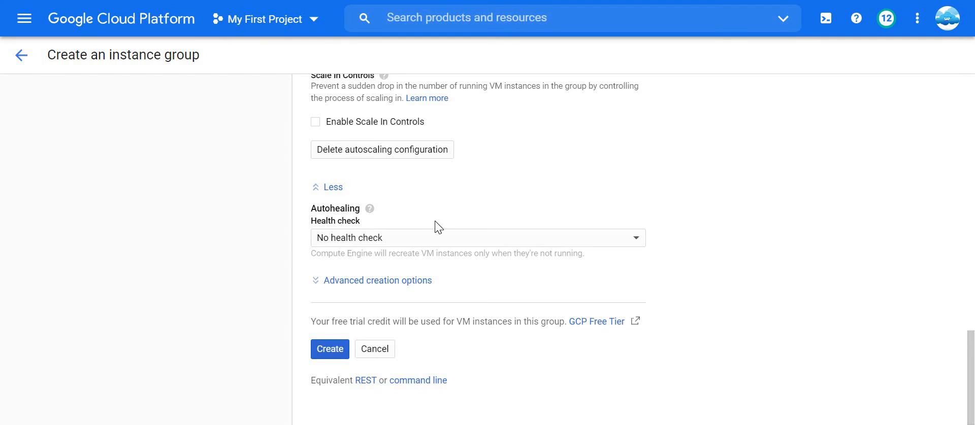
left_click(548, 243)
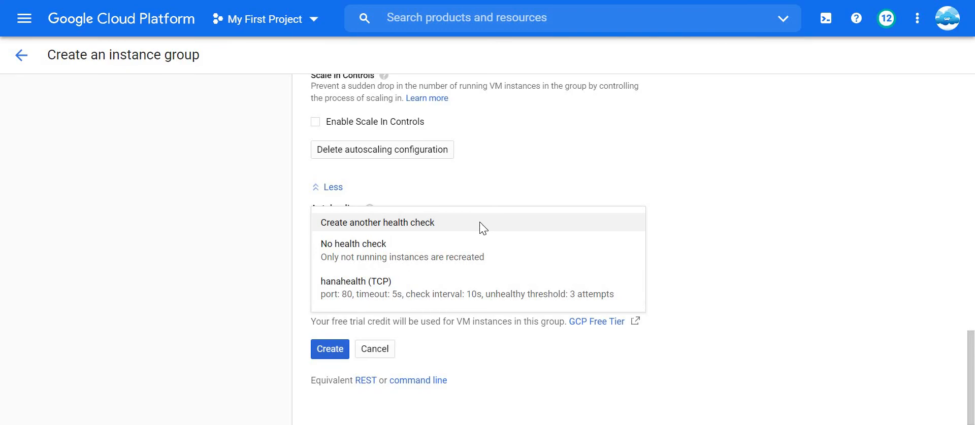
left_click(569, 227)
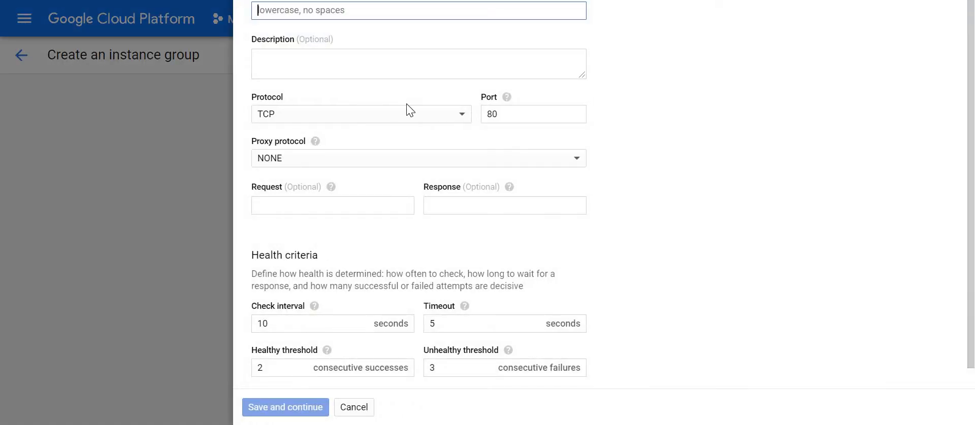
type("healthchec")
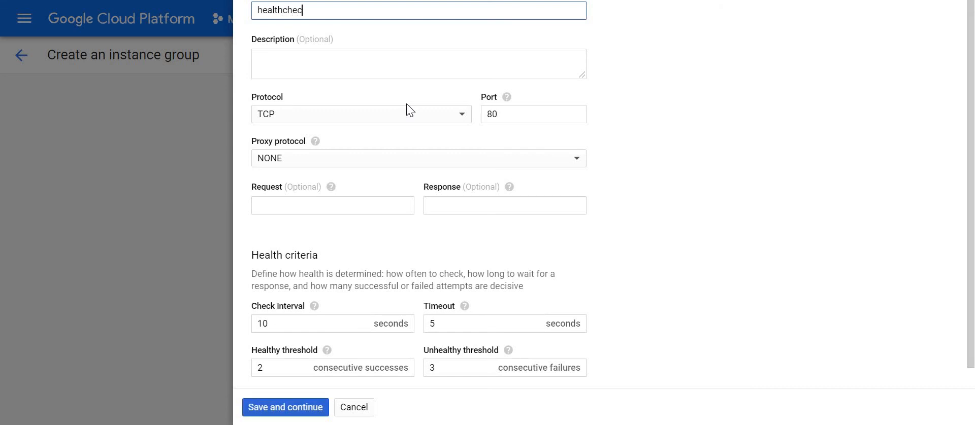
type("k2")
scroll(409, 336, "down", 1)
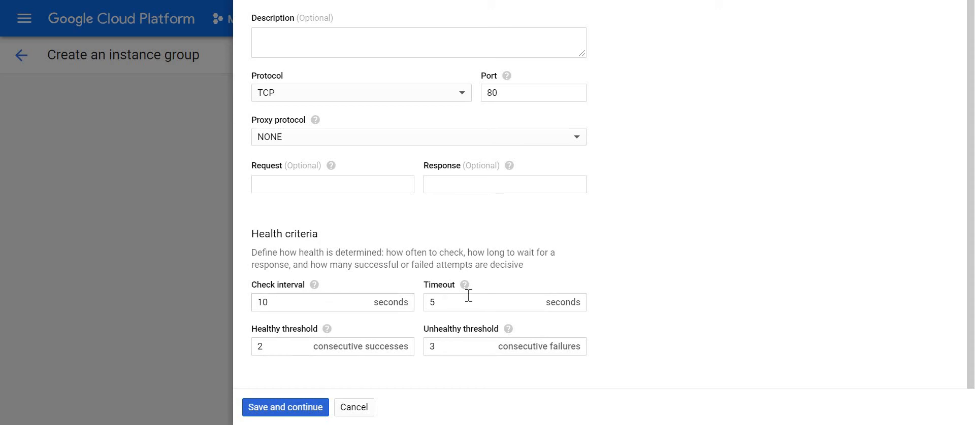
left_click(276, 406)
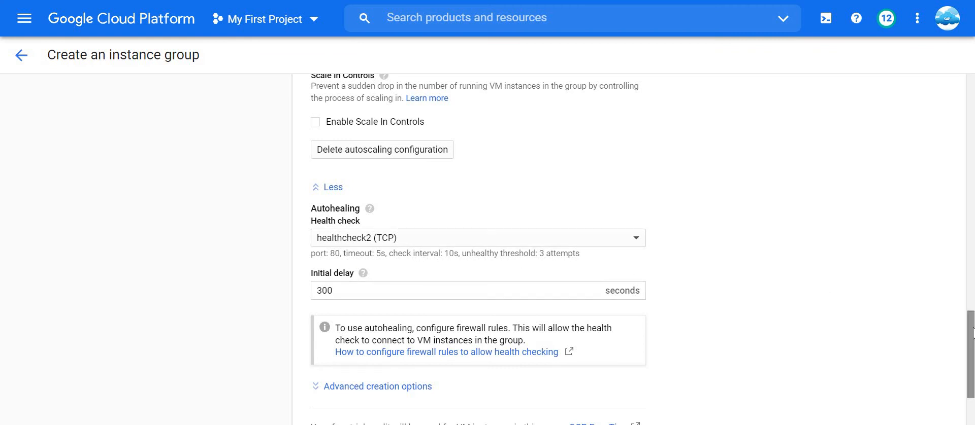
Set the maximum number of instances in the group's autoscaling configuration to 4.
left_click_drag(972, 332, 972, 295)
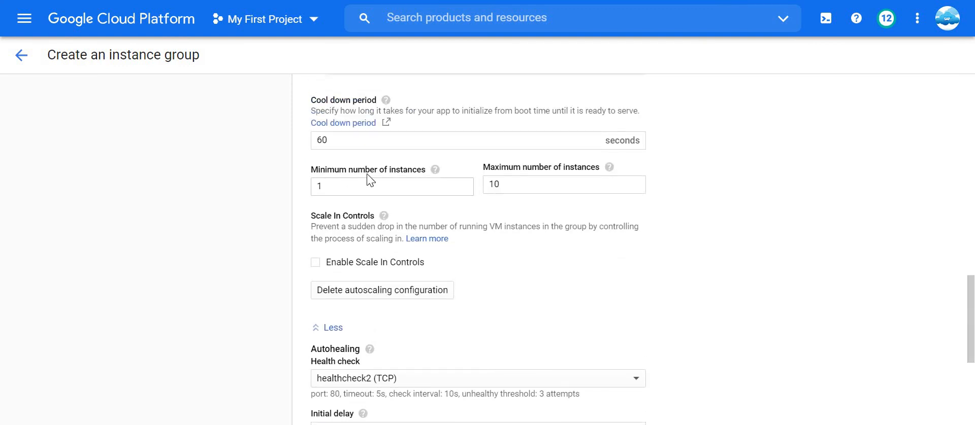
left_click(545, 183)
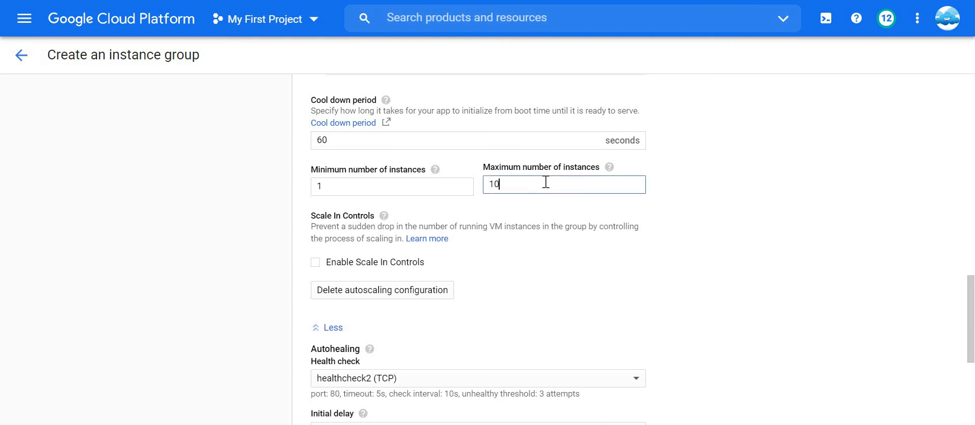
key("BackSpace")
key("BackSpace")
type("4")
left_click(786, 219)
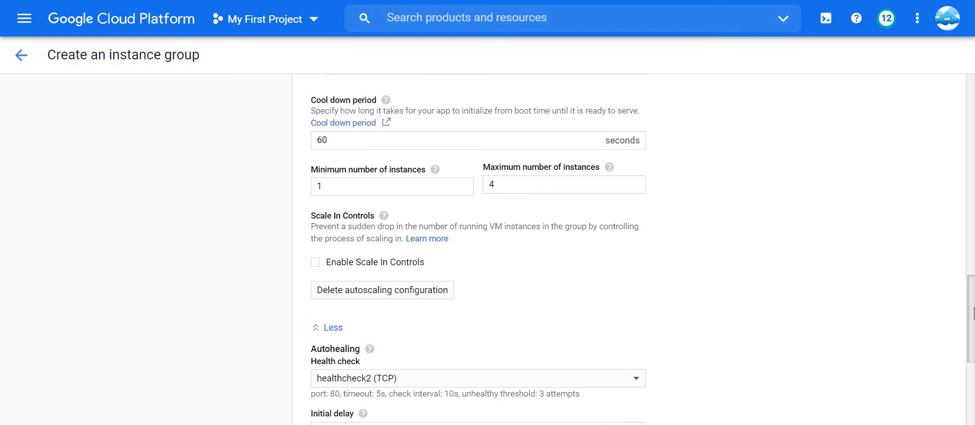
Expand the advanced creation options and create the managed instance group.
left_click_drag(972, 313, 973, 338)
scroll(972, 344, "down", 1)
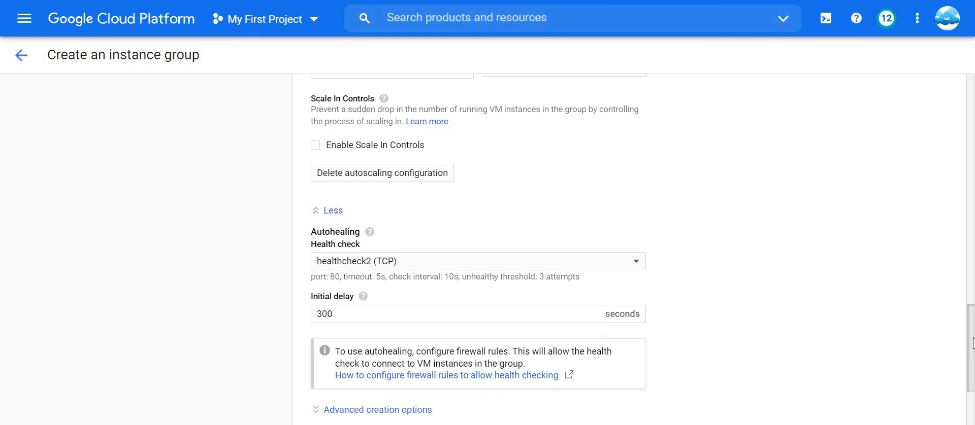
scroll(973, 349, "down", 5)
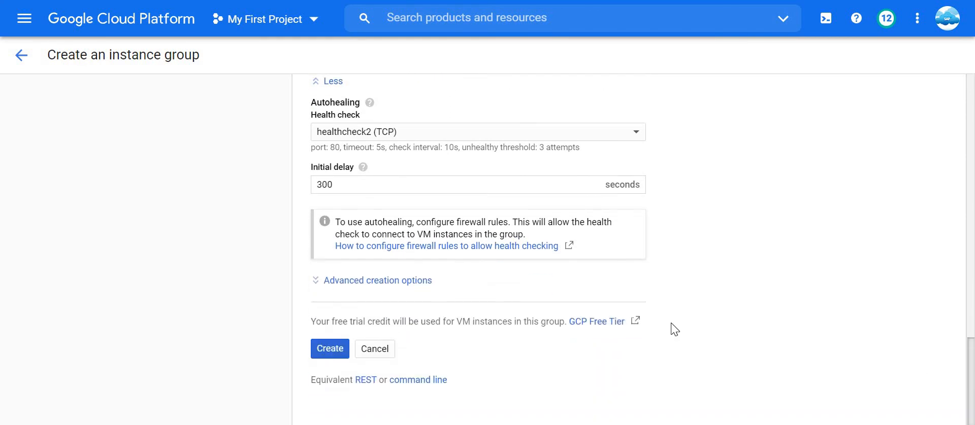
left_click(392, 279)
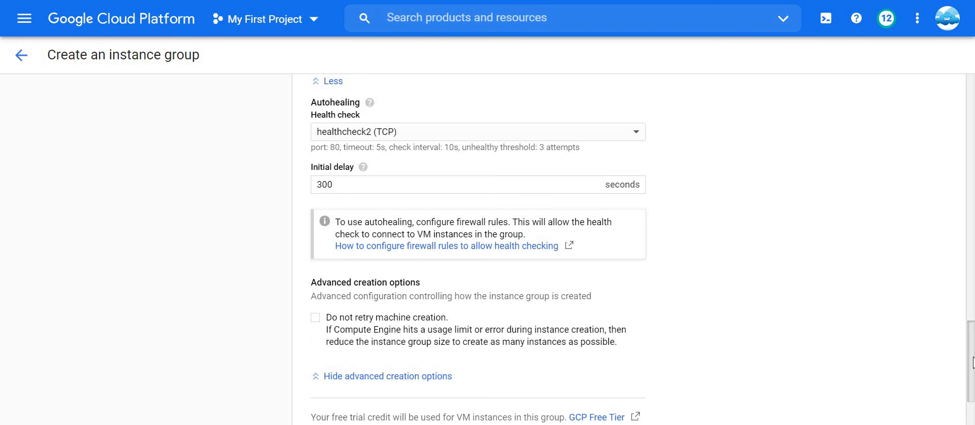
scroll(445, 230, "down", 4)
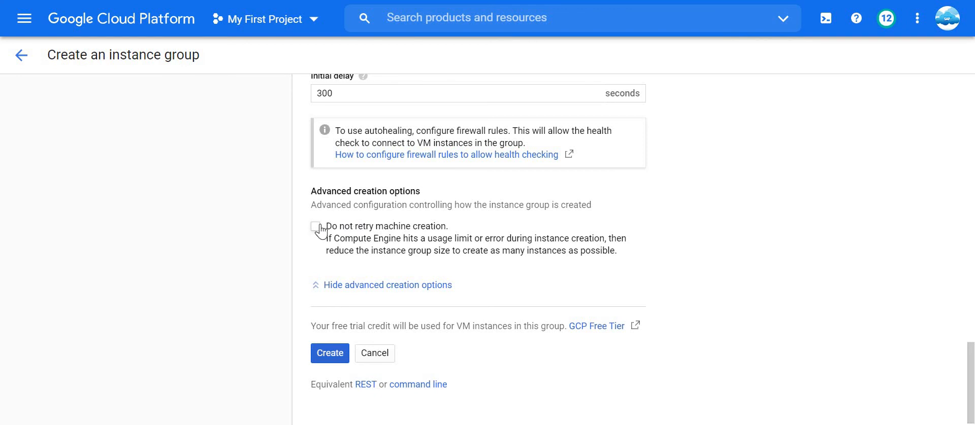
left_click(482, 224)
left_click(330, 354)
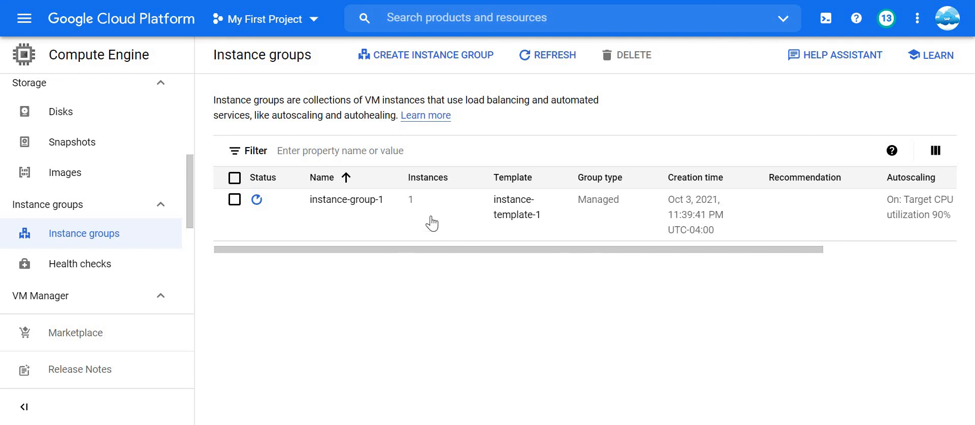
Open instance-group-1 and review its overview of instance status, health and autoscaling.
left_click(601, 179)
left_click(350, 205)
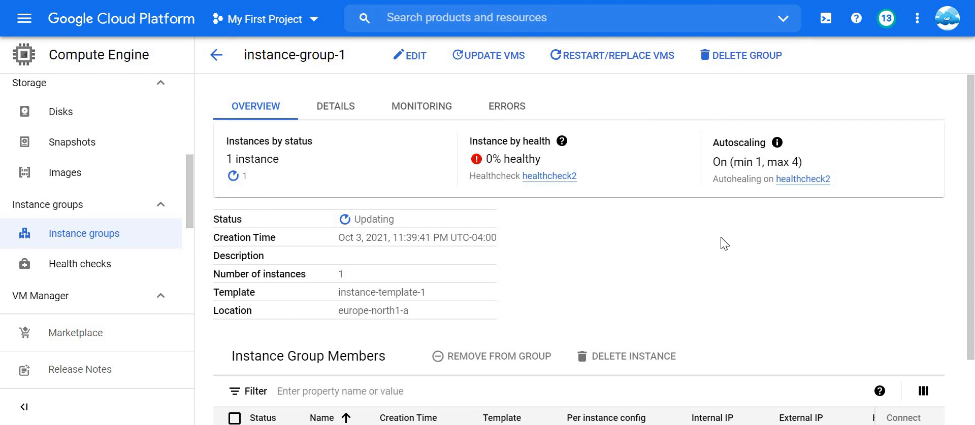
mouse_move(88, 233)
left_mouse_down()
mouse_move(388, 248)
mouse_move(398, 263)
left_mouse_up()
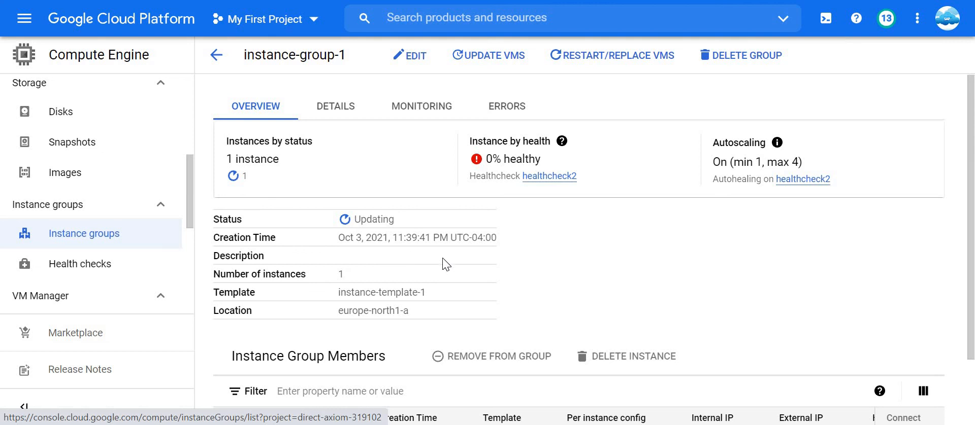
Return to the instance groups list and start creating a new unmanaged instance group.
left_click(217, 55)
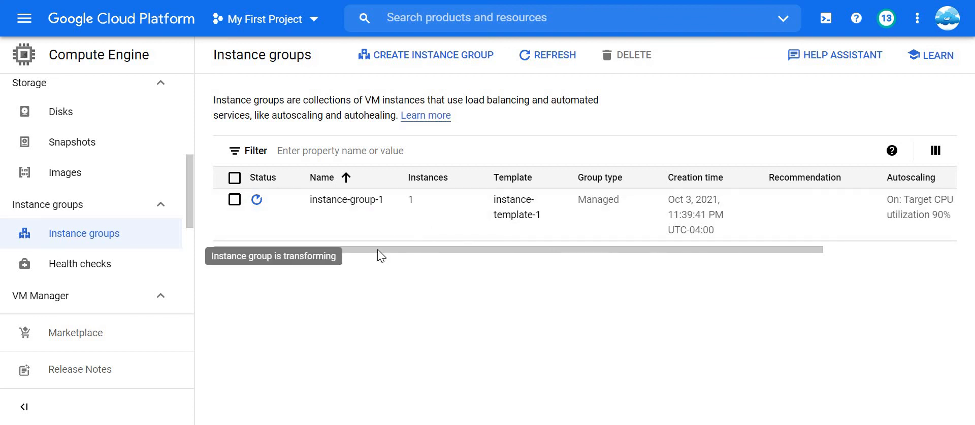
left_click(398, 64)
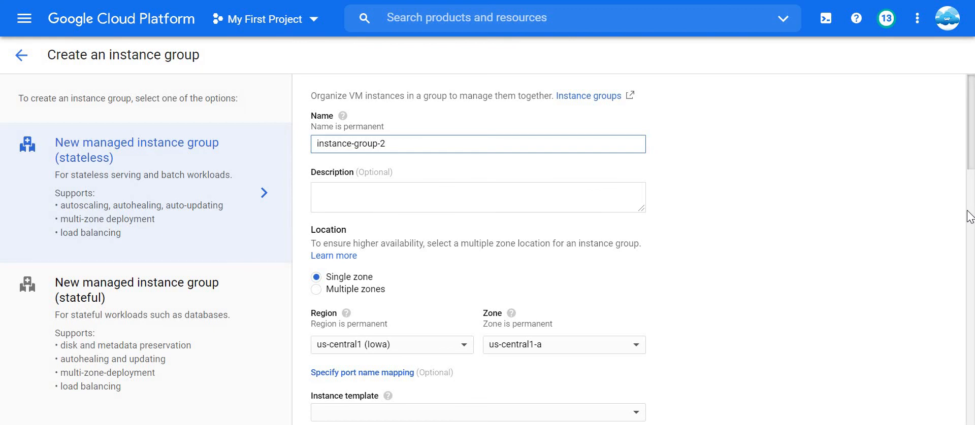
scroll(768, 208, "down", 5)
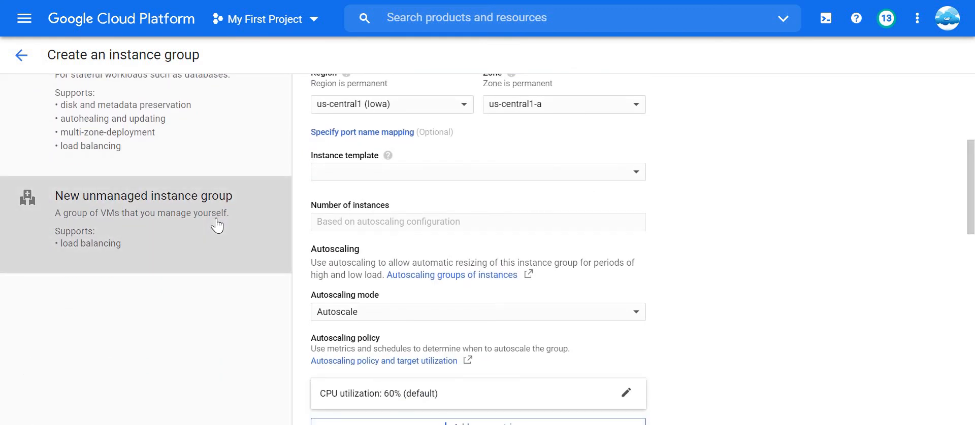
left_click(217, 225)
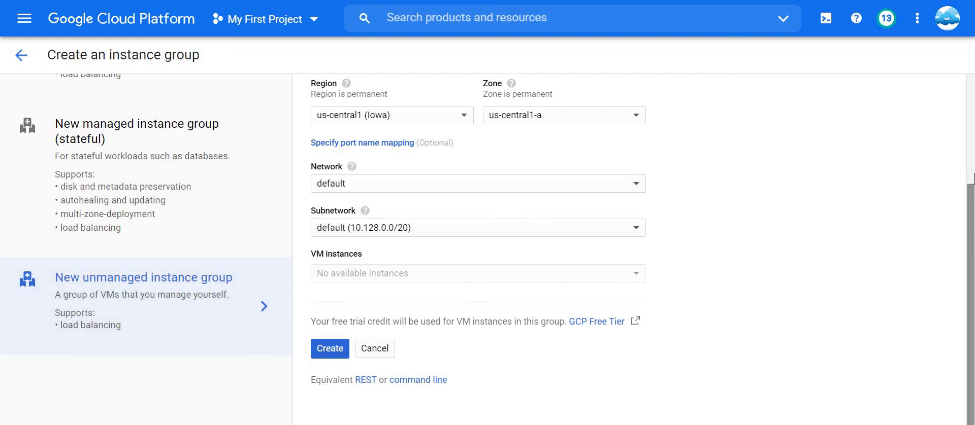
scroll(971, 177, "up", 3)
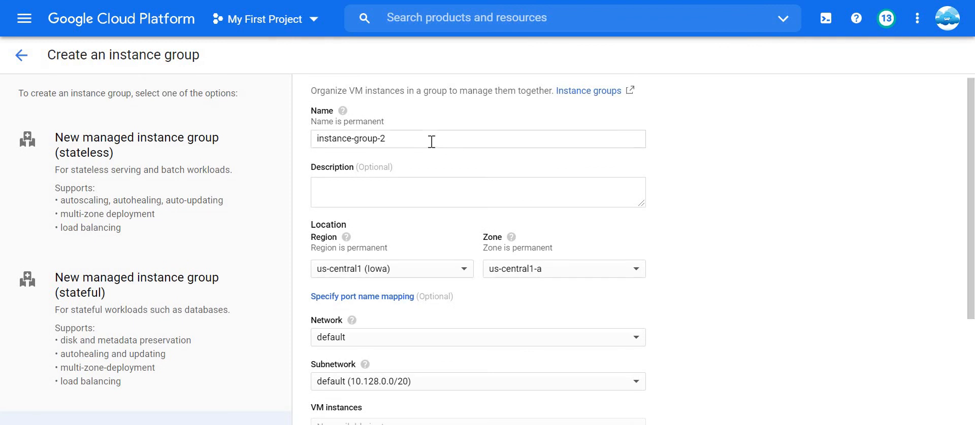
Set the unmanaged group's region to europe-north1 (Finland) and add instance-2 as its VM instance.
left_click(430, 142)
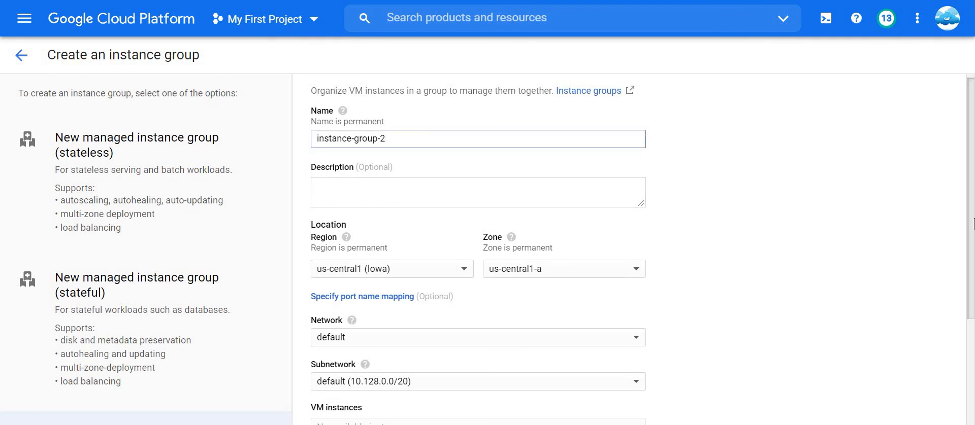
scroll(971, 223, "down", 1)
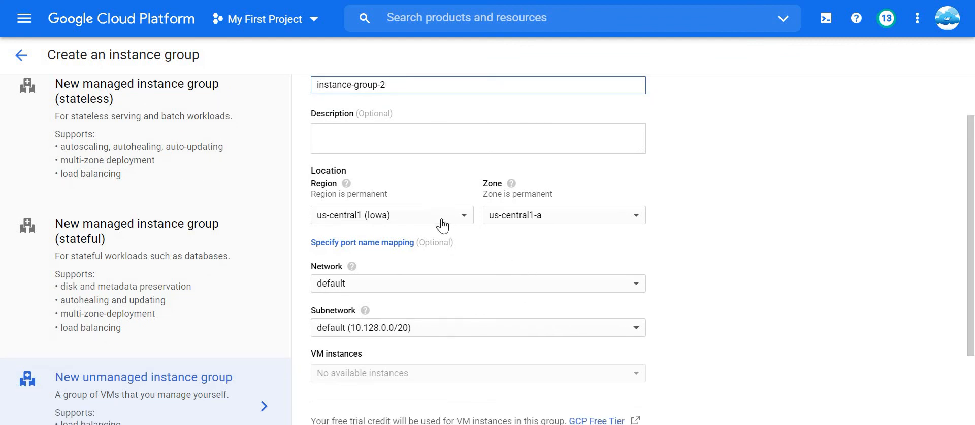
left_click(437, 219)
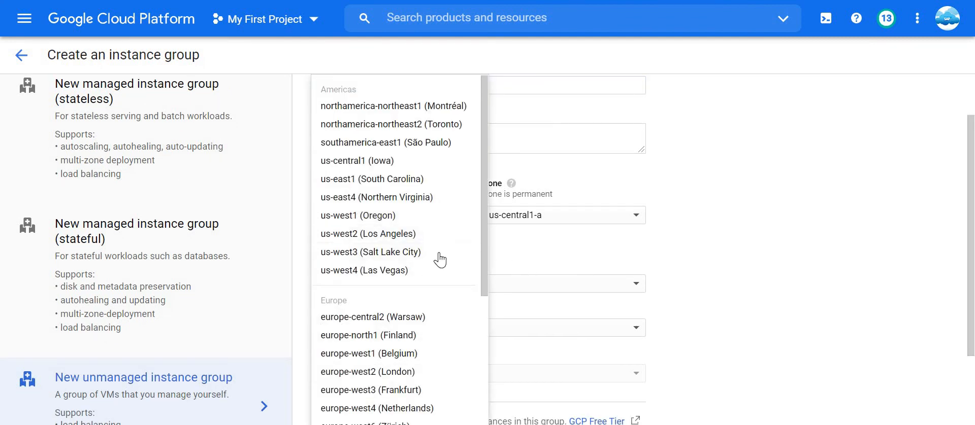
left_click(473, 330)
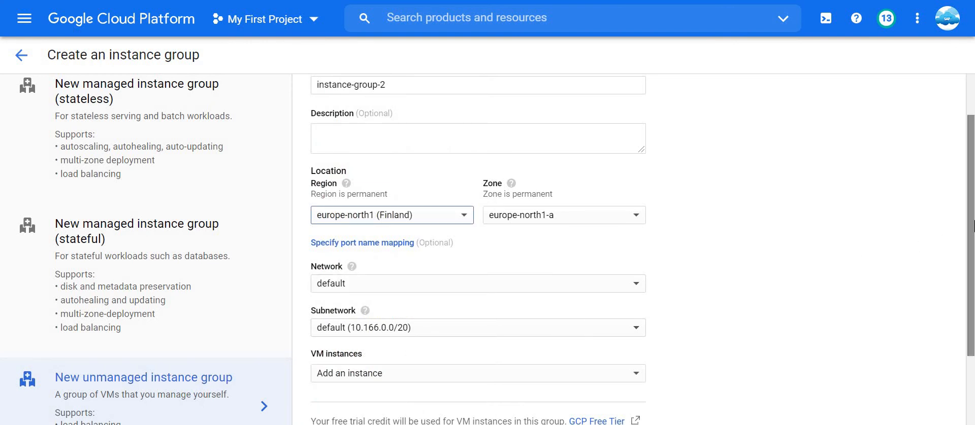
scroll(630, 253, "down", 2)
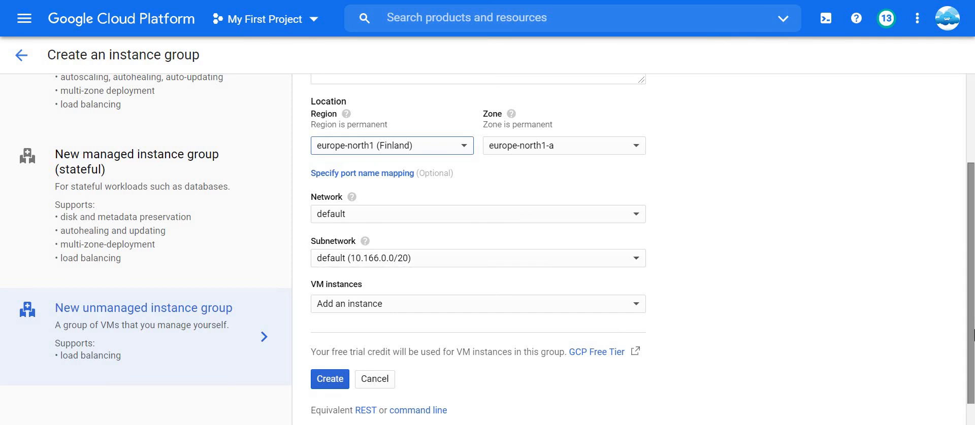
scroll(973, 335, "down", 1)
left_click(638, 280)
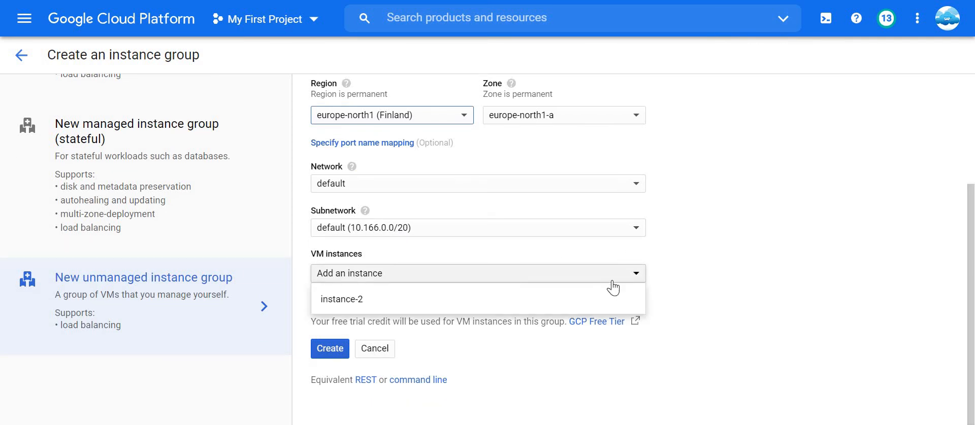
left_click(391, 297)
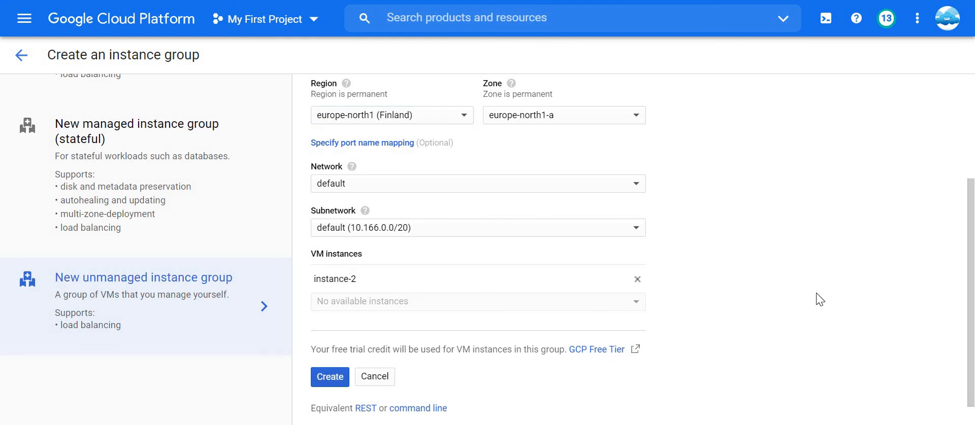
Create the unmanaged instance group and open the overview of instance-group-2.
scroll(559, 277, "down", 1)
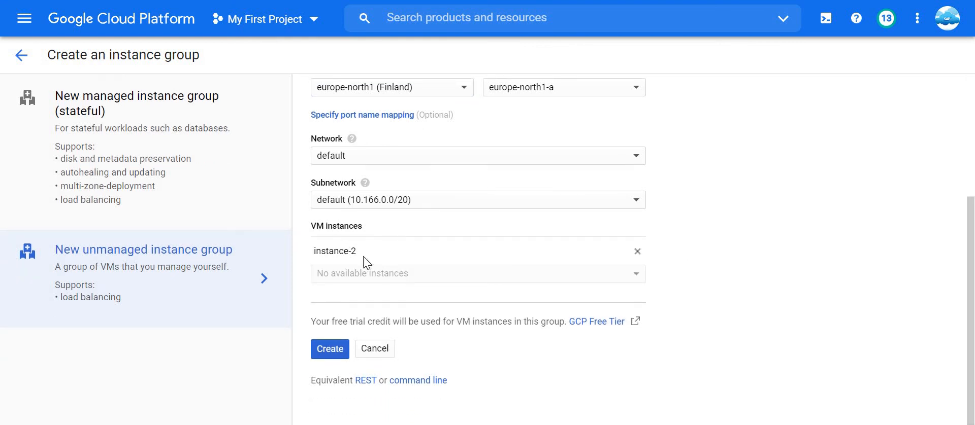
left_click(337, 357)
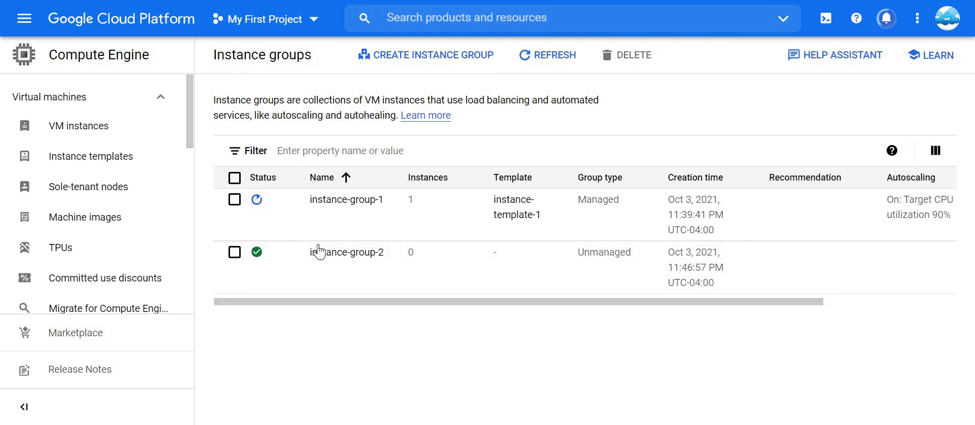
left_click(349, 254)
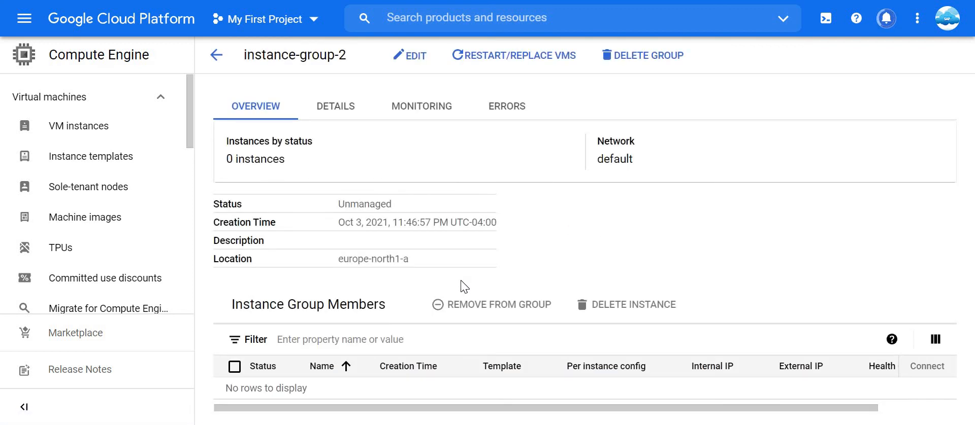